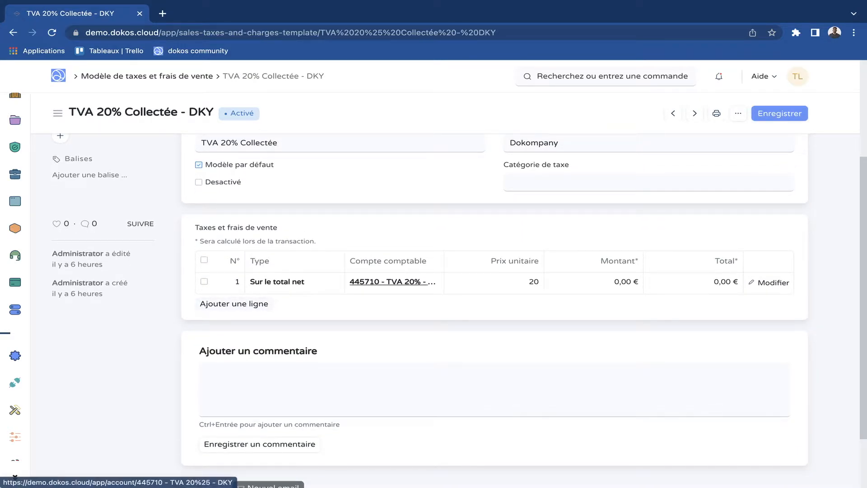
Step: Open the tax row's calculation type choices and keep "Sur le total net"
left_click(316, 281)
left_click(332, 198)
left_click(295, 255)
left_click(294, 255)
left_click(295, 255)
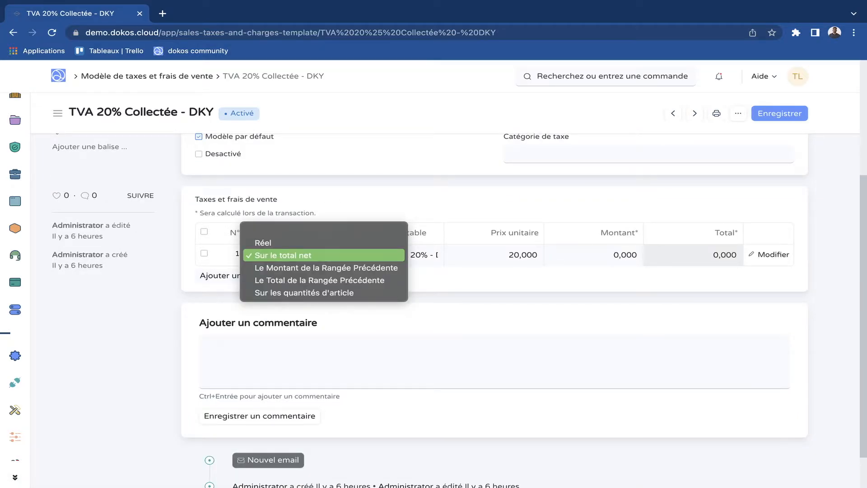
left_click(323, 255)
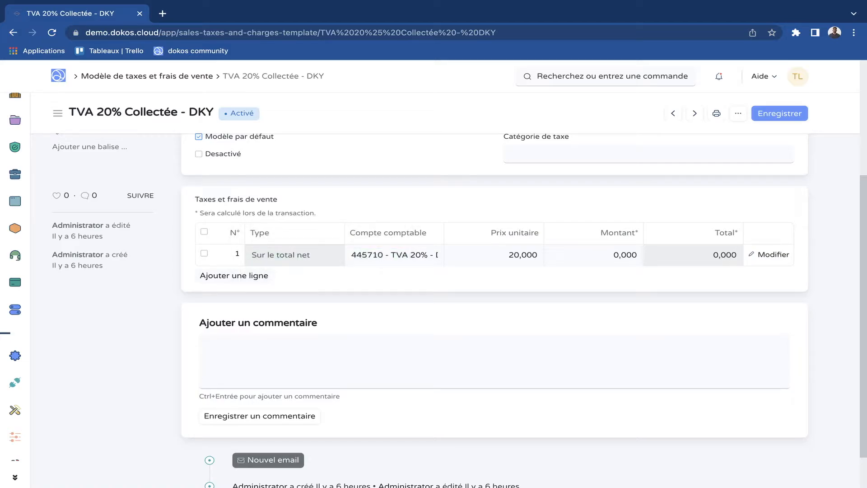
Step: Examine the tax row's ledger account number and its rate in the sales tax template
left_click_drag(383, 255, 423, 255)
left_click_drag(352, 256, 384, 254)
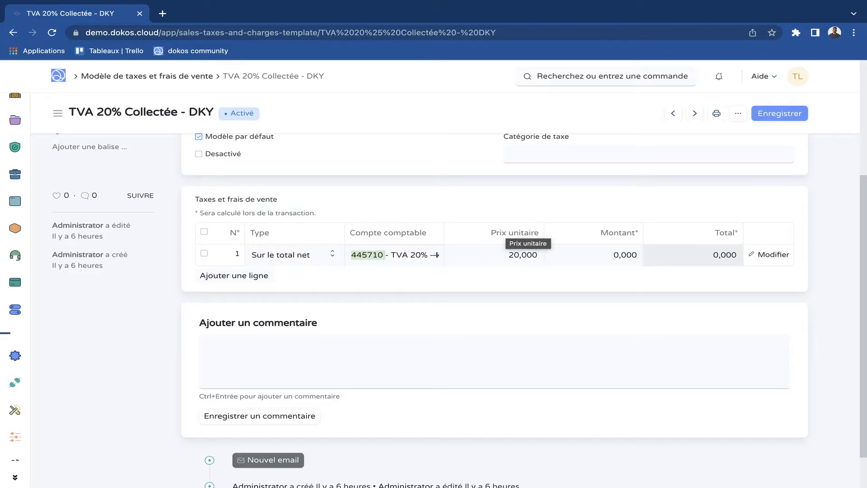
left_click(522, 254)
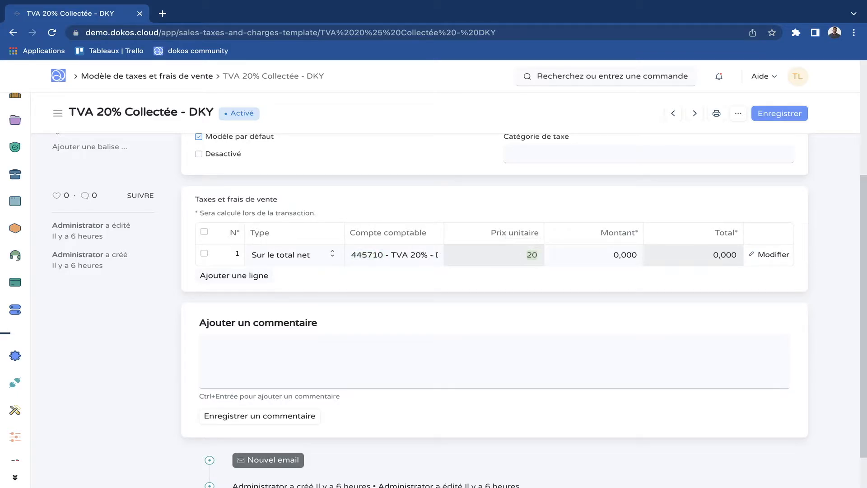
left_click(609, 231)
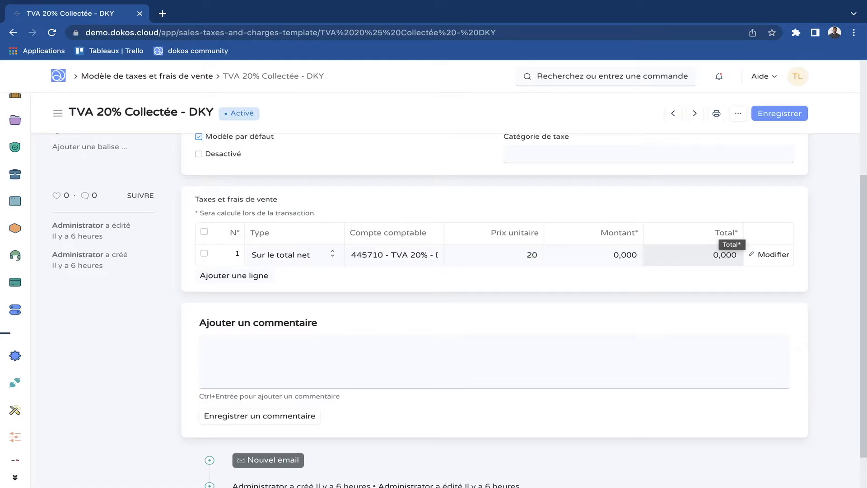
Step: Open the list of sales invoices linked to the TVA 20% Collectée template
scroll(677, 239, "up", 4)
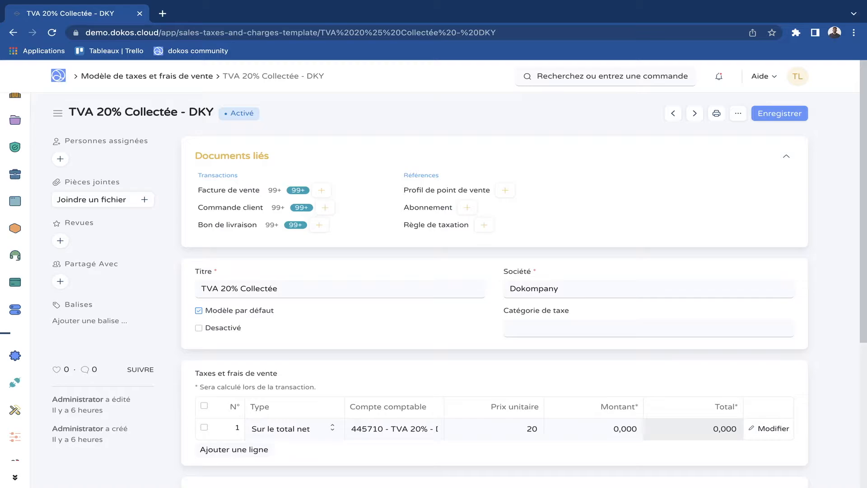
scroll(494, 293, "down", 2)
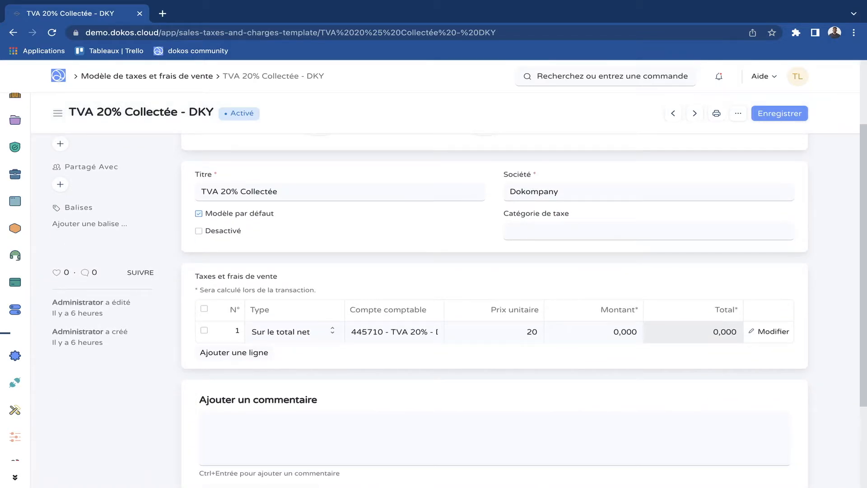
scroll(494, 294, "up", 2)
left_click(229, 190)
scroll(229, 190, "left", 5)
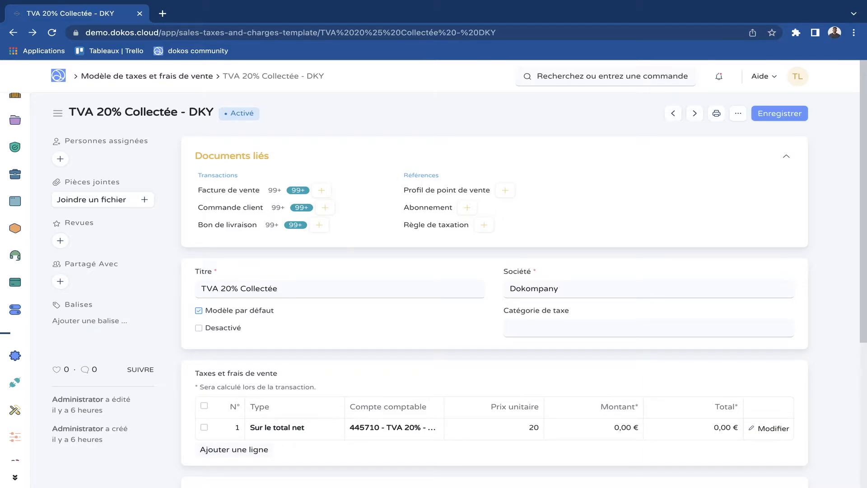
left_click(229, 190)
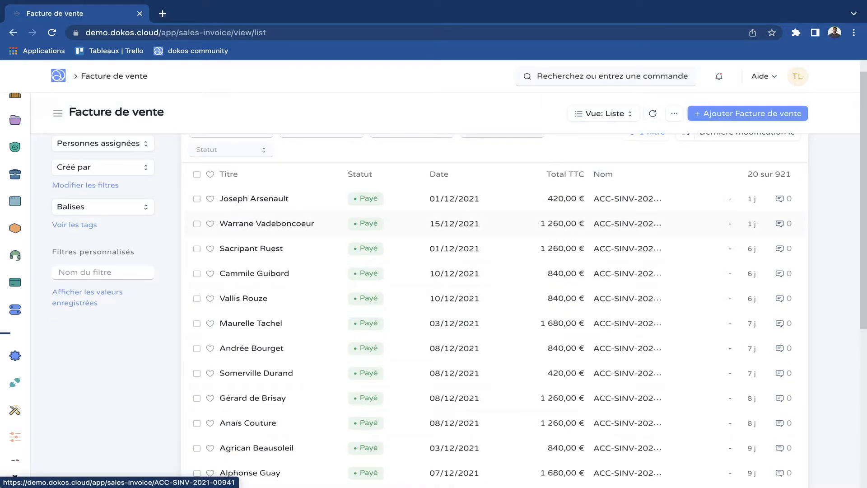
Step: Open the first sales invoice in the list and examine its articles, net total and tax rows
scroll(271, 253, "up", 1)
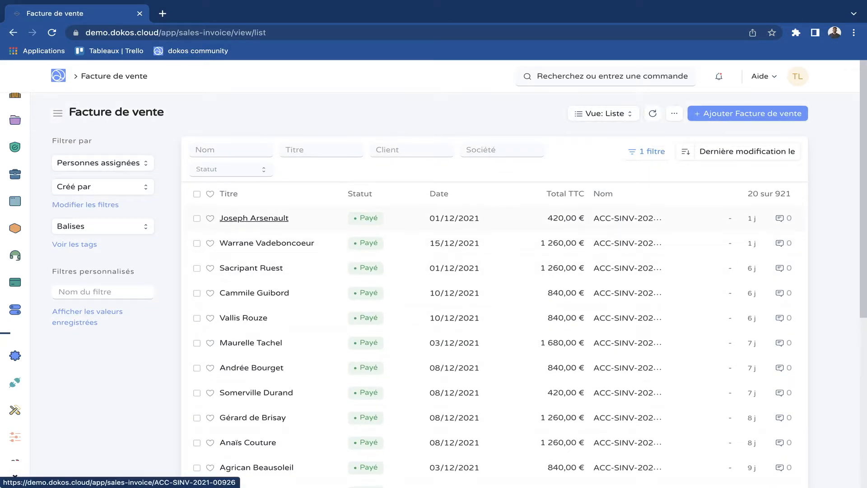
left_click(254, 218)
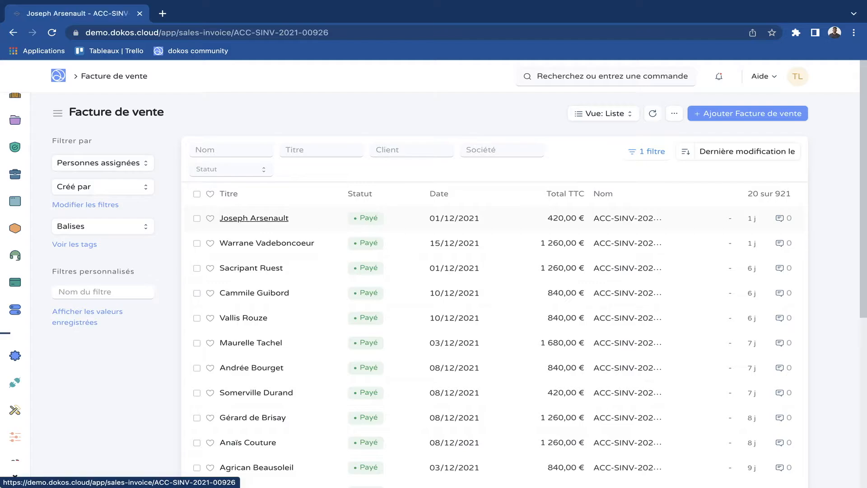
scroll(495, 316, "down", 8)
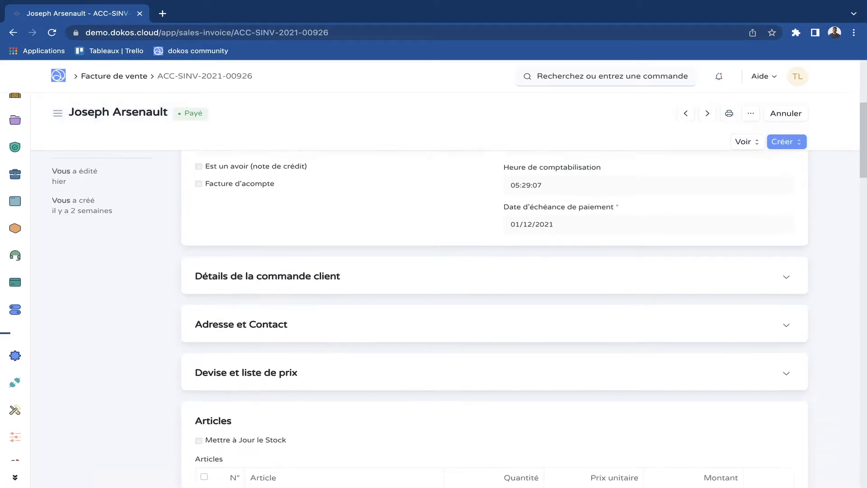
scroll(494, 317, "down", 2)
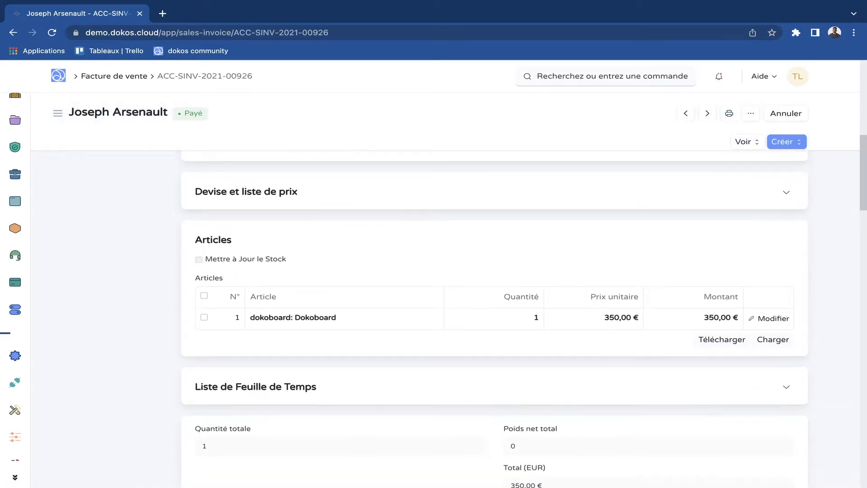
scroll(495, 317, "down", 1)
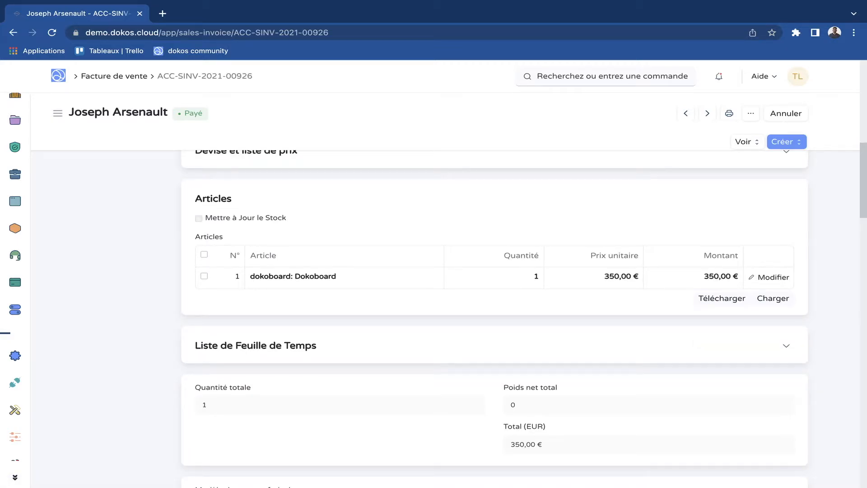
scroll(495, 316, "down", 1)
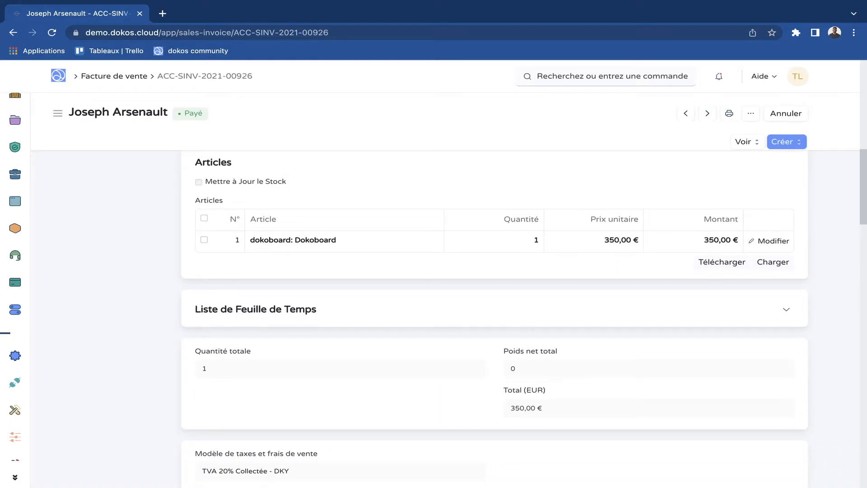
scroll(494, 316, "down", 3)
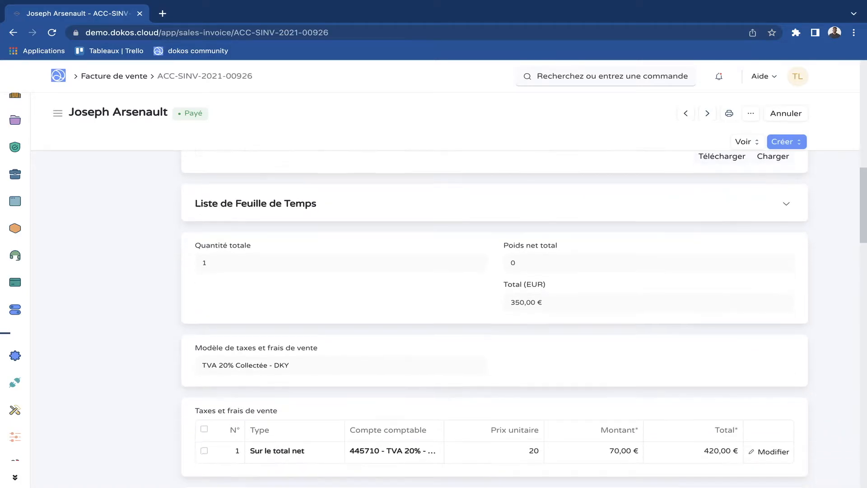
scroll(495, 316, "down", 4)
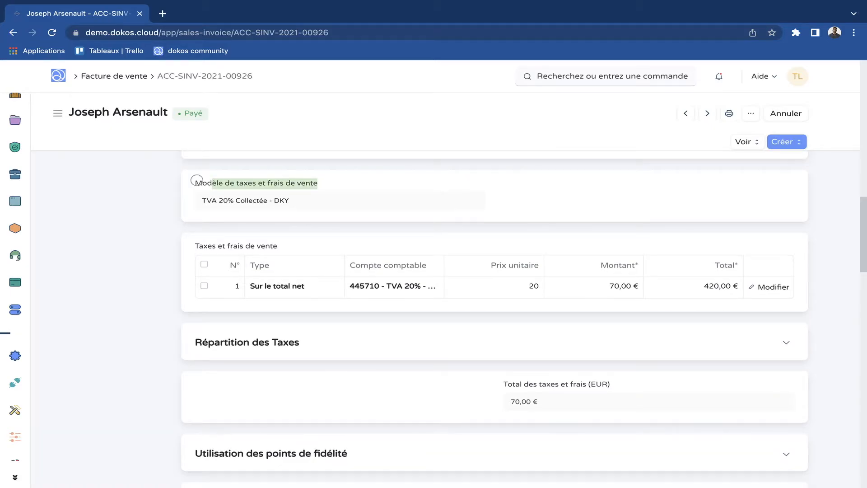
Step: Examine the invoice's "Modèle de taxes et frais de vente" and compare its tax row with the article amounts and totals
left_click_drag(196, 182, 314, 183)
scroll(495, 316, "down", 3)
scroll(494, 316, "up", 1)
scroll(495, 316, "up", 1)
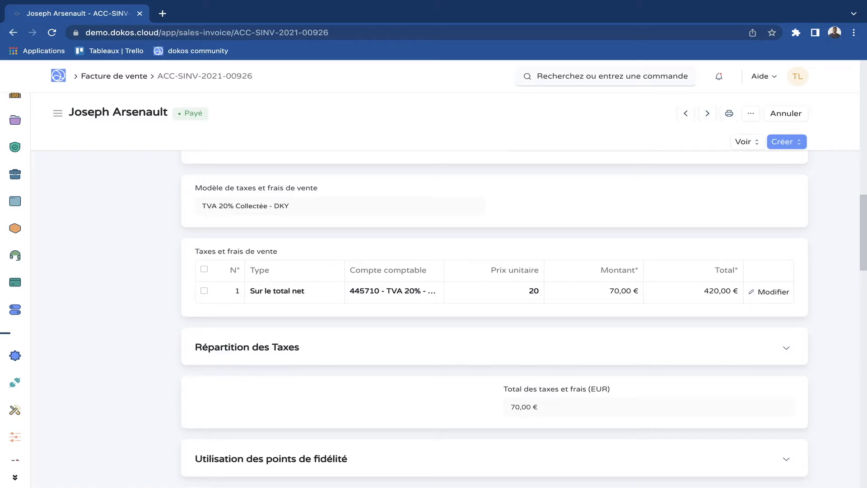
scroll(495, 318, "up", 6)
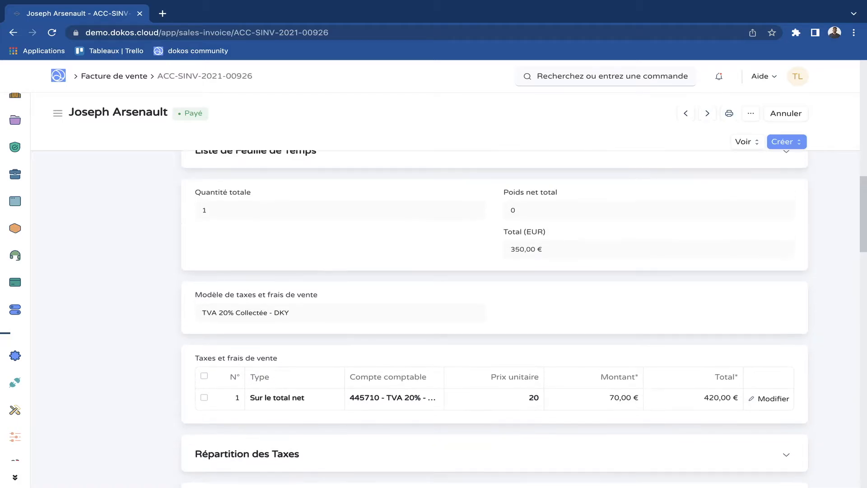
scroll(495, 318, "down", 1)
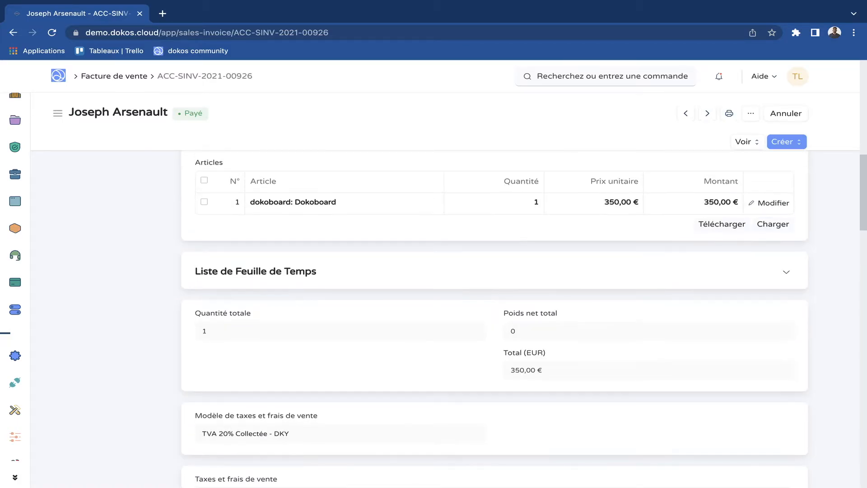
scroll(494, 318, "down", 4)
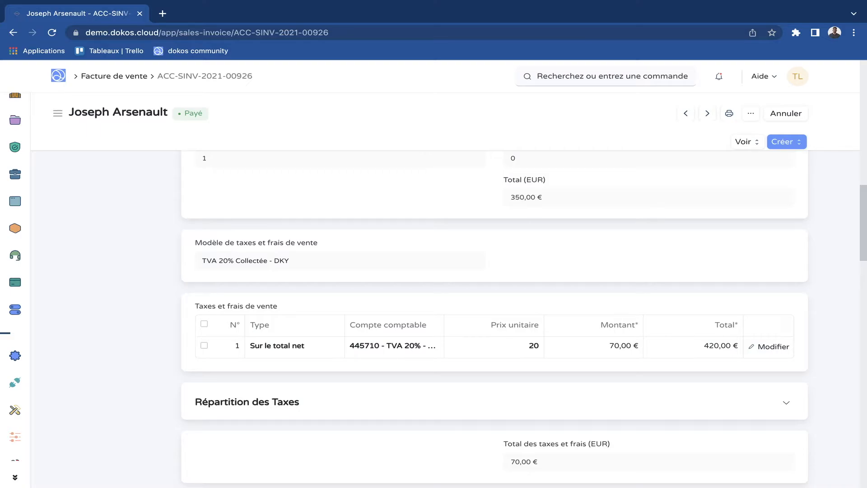
scroll(524, 320, "down", 1)
scroll(495, 316, "up", 6)
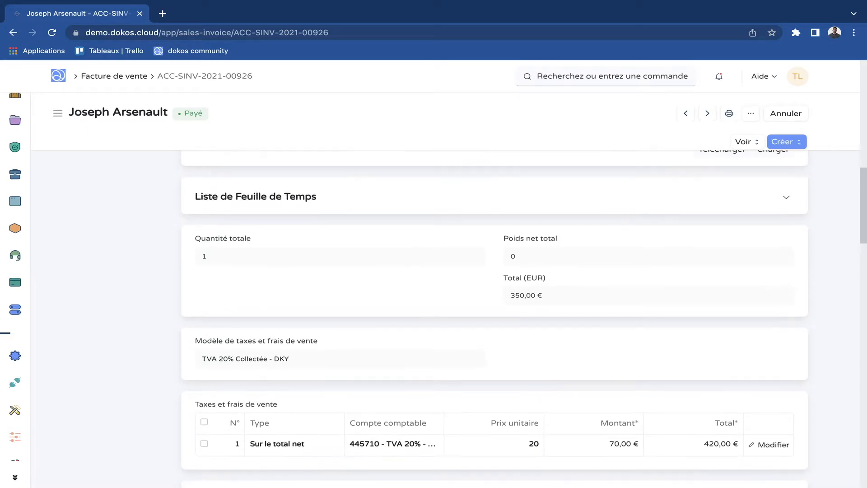
scroll(494, 316, "down", 5)
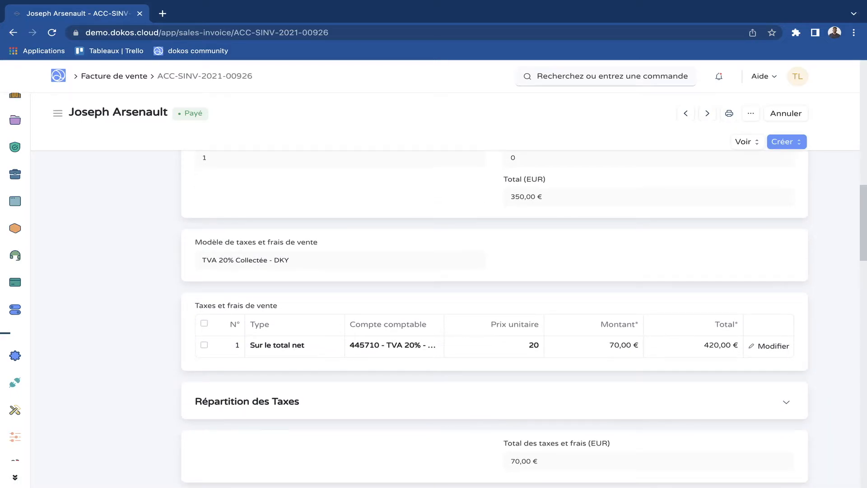
scroll(524, 321, "down", 1)
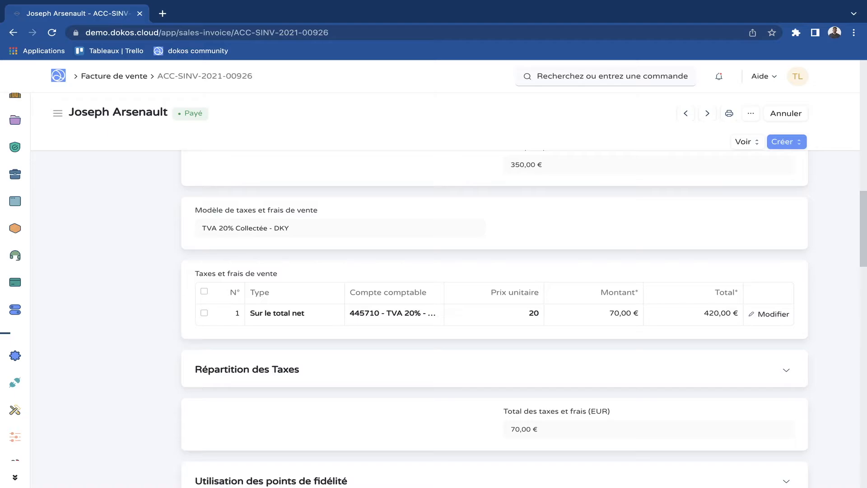
scroll(524, 320, "down", 3)
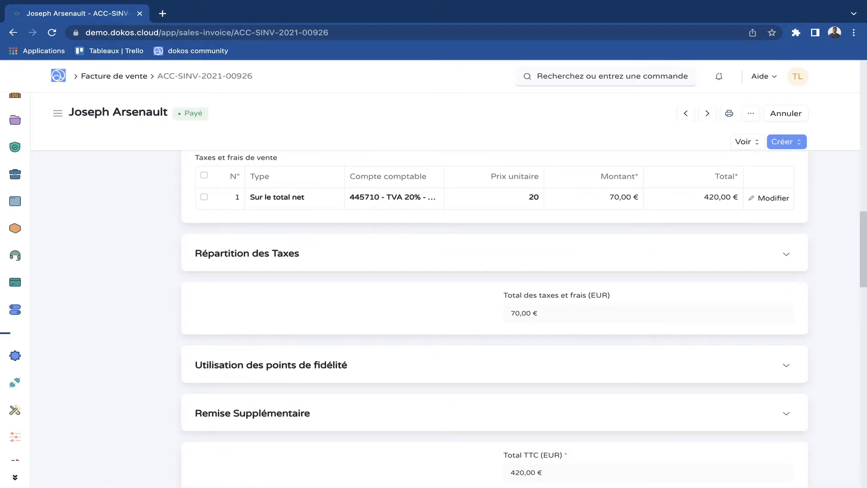
Step: Expand the invoice's "Répartition des Taxes" section to review the tax per article, and collapse it again
left_click(370, 256)
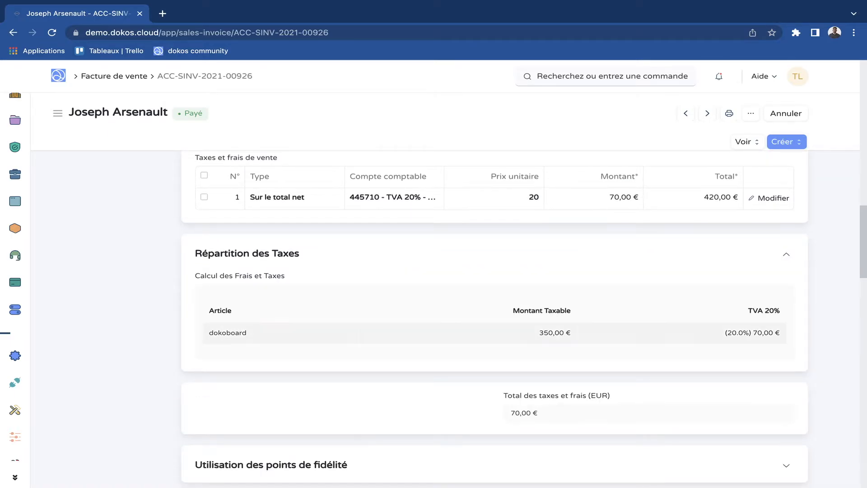
scroll(526, 330, "down", 1)
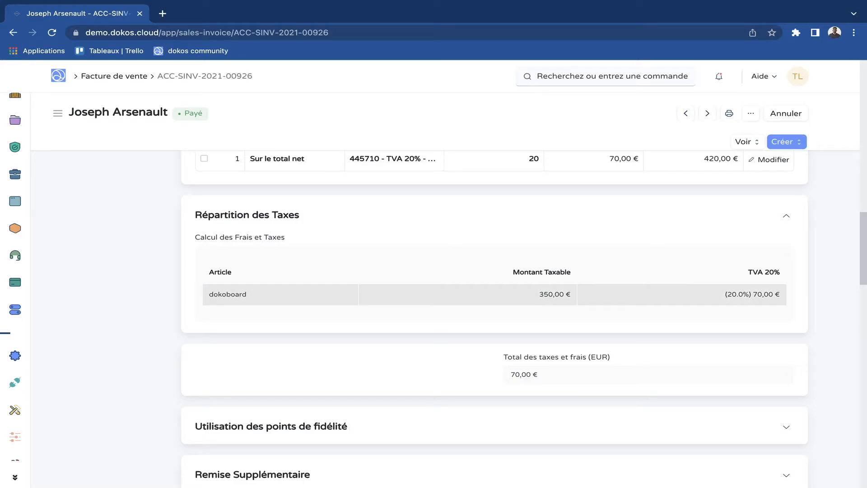
left_click(253, 215)
scroll(252, 215, "up", 6)
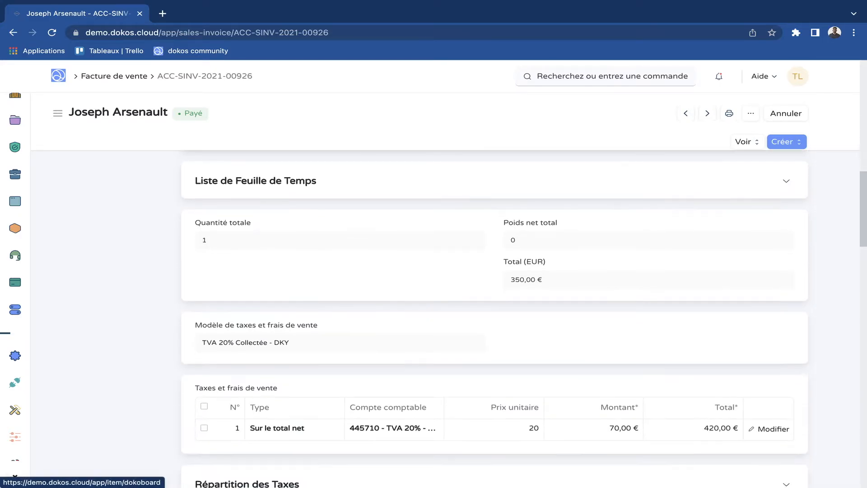
scroll(253, 215, "down", 2)
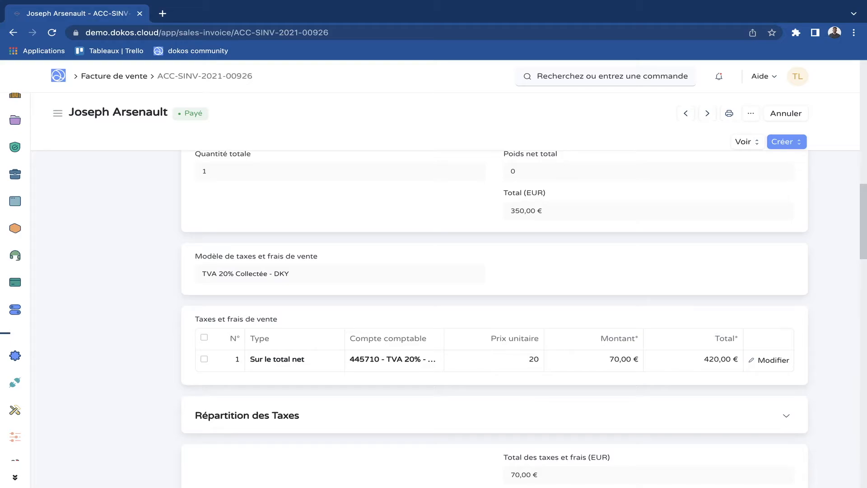
scroll(524, 316, "down", 1)
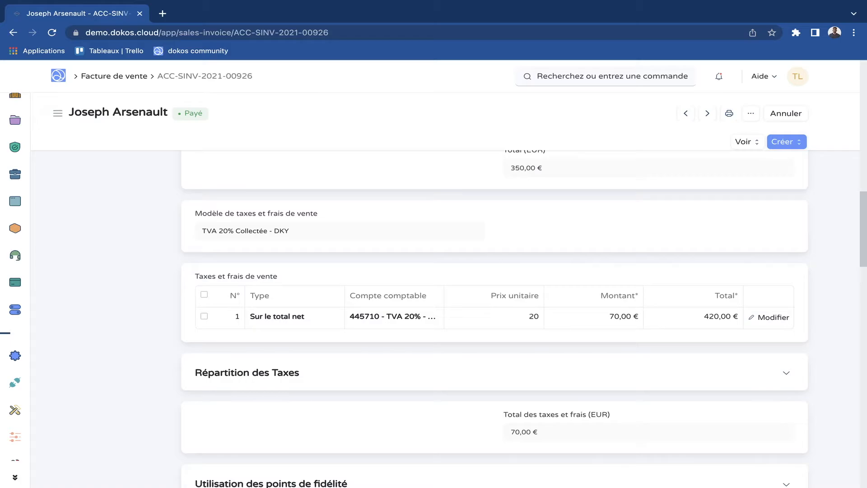
Step: Open the Dokoboard article from the Stock module's article list
scroll(495, 316, "up", 15)
mouse_move(18, 255)
scroll(27, 221, "up", 5)
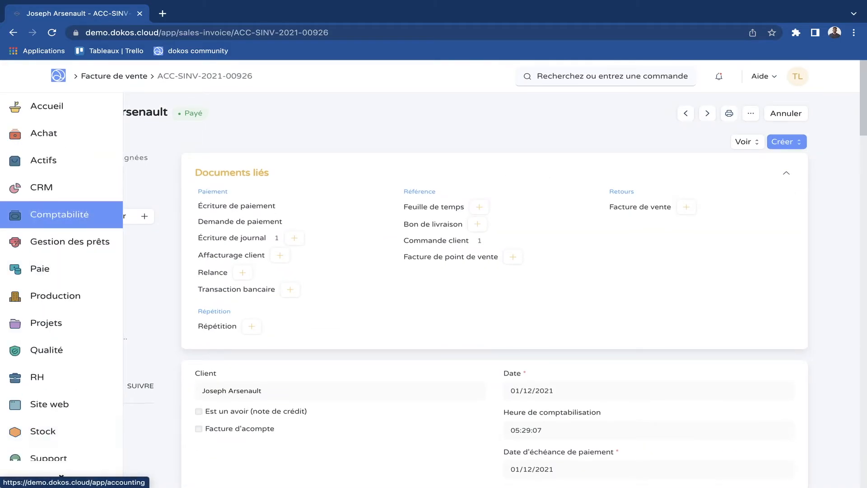
scroll(61, 289, "down", 3)
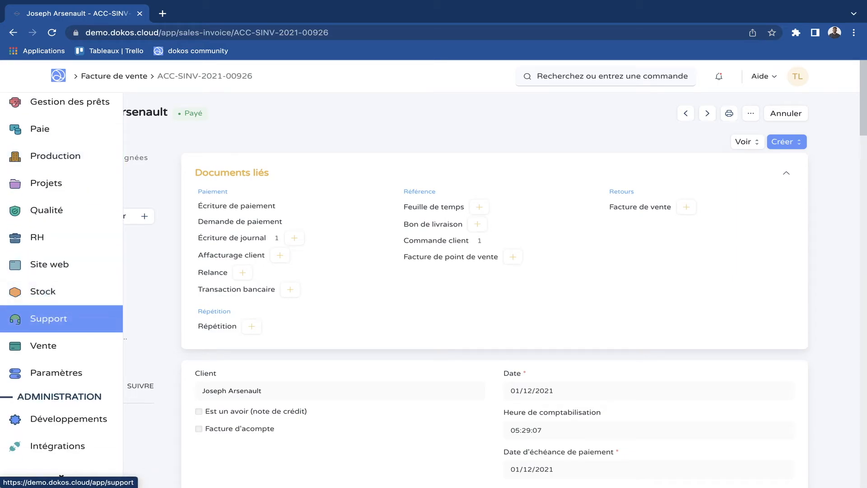
scroll(49, 321, "up", 2)
left_click(43, 378)
scroll(136, 298, "down", 4)
left_click(76, 290)
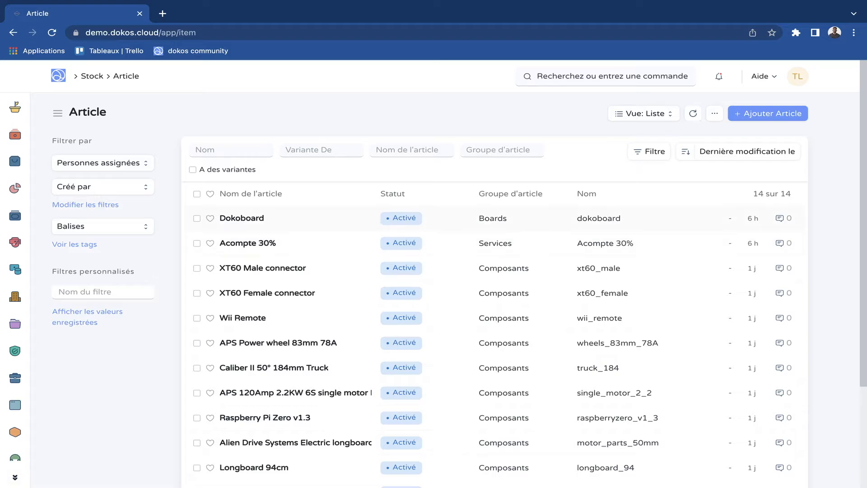
left_click(241, 219)
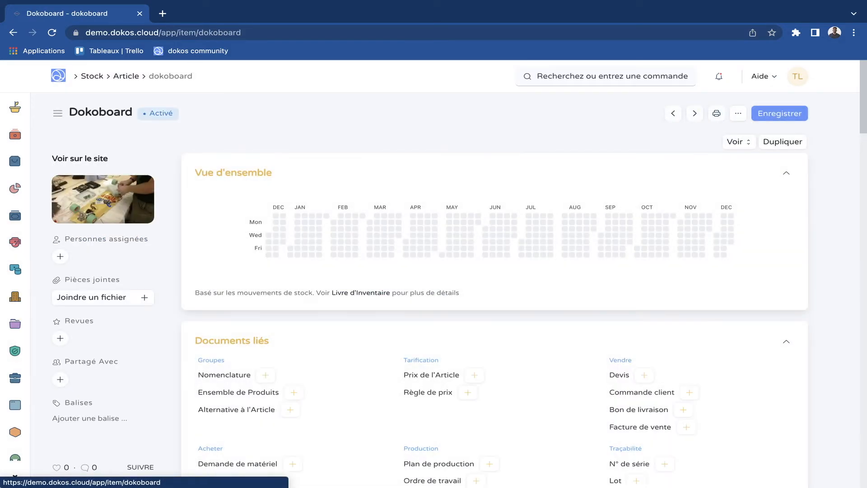
scroll(433, 317, "down", 5)
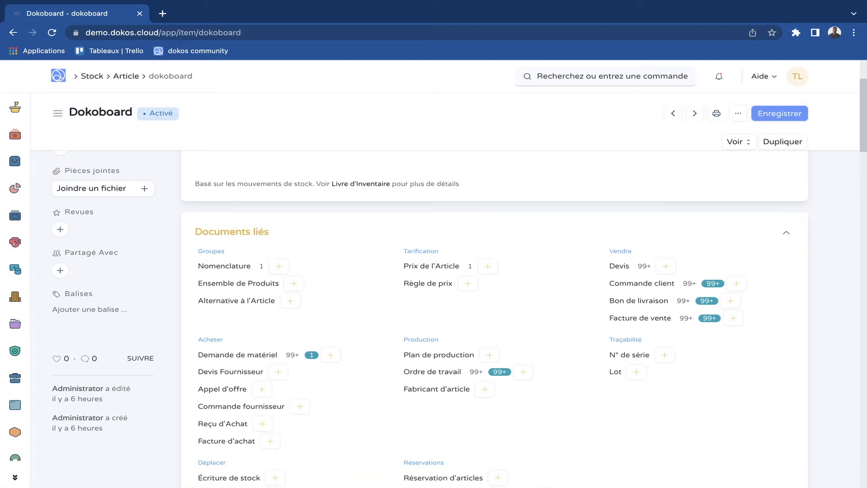
Step: Expand the Dokoboard article's "Taxe sur l'Article" section and add a row to its taxes table
scroll(433, 316, "down", 10)
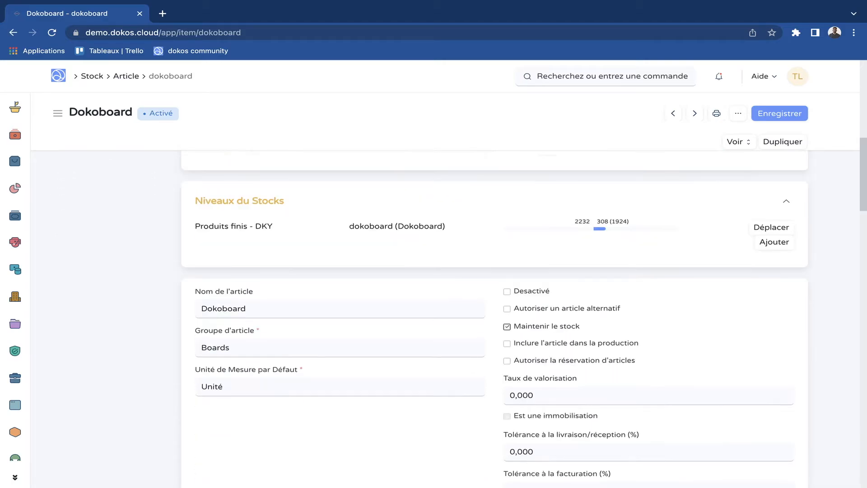
scroll(434, 316, "down", 14)
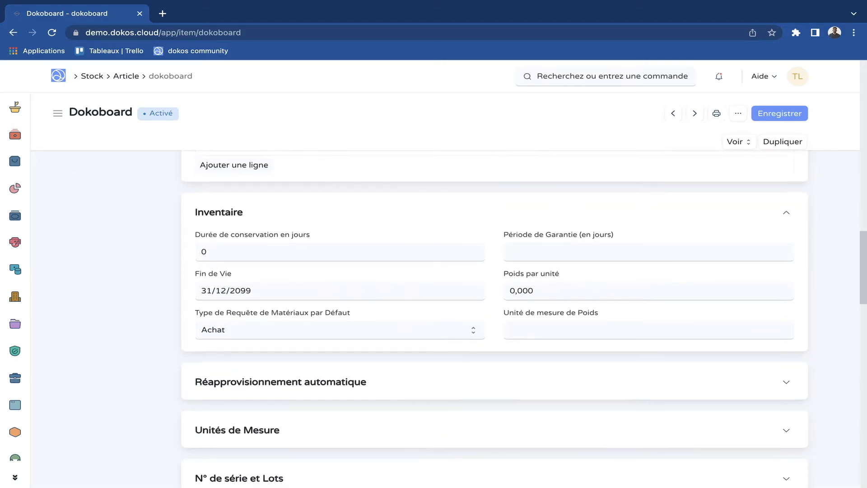
scroll(434, 316, "down", 9)
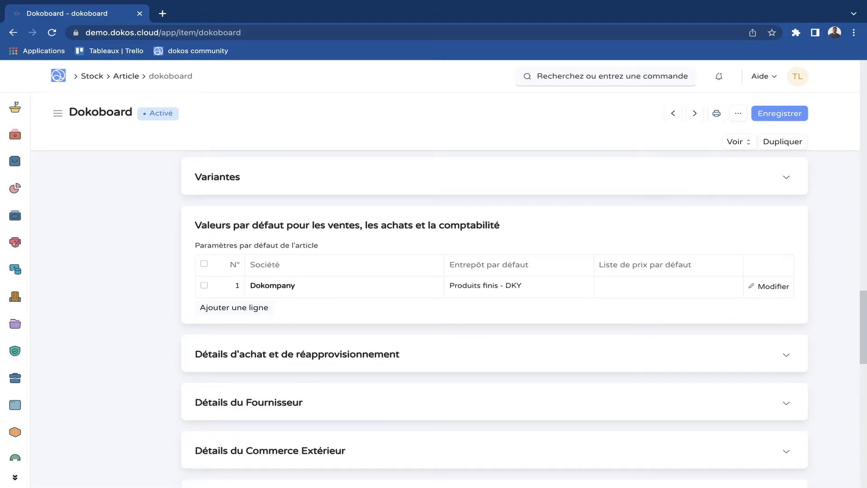
scroll(434, 317, "down", 5)
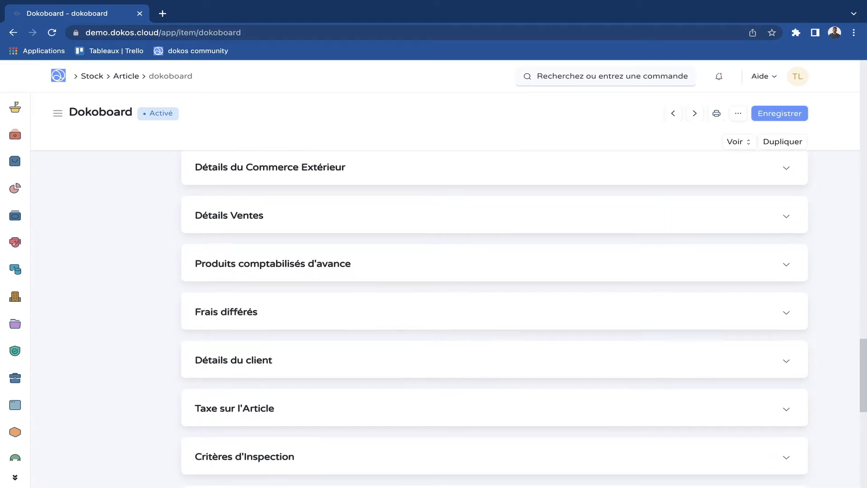
scroll(434, 316, "down", 2)
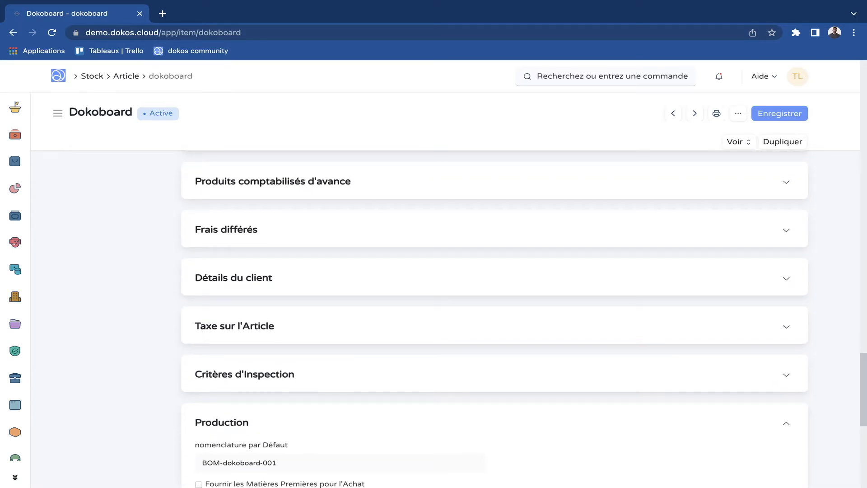
left_click(235, 326)
scroll(434, 316, "down", 2)
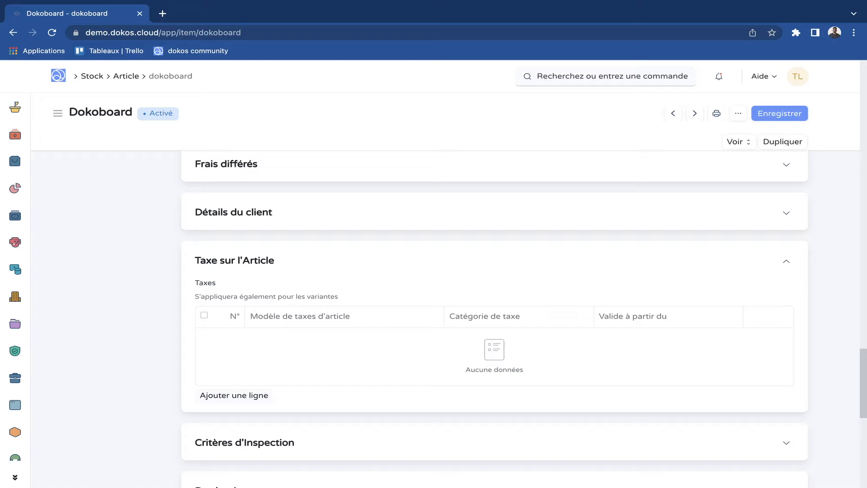
left_click(234, 396)
scroll(234, 395, "down", 2)
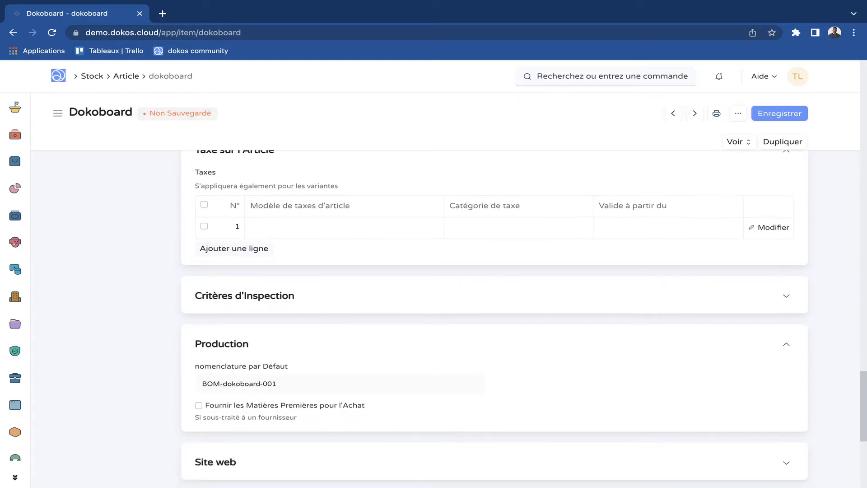
Step: Set the article tax template in row 1 to "TVA 20% Collectée - DKY" and save the article
scroll(495, 316, "up", 3)
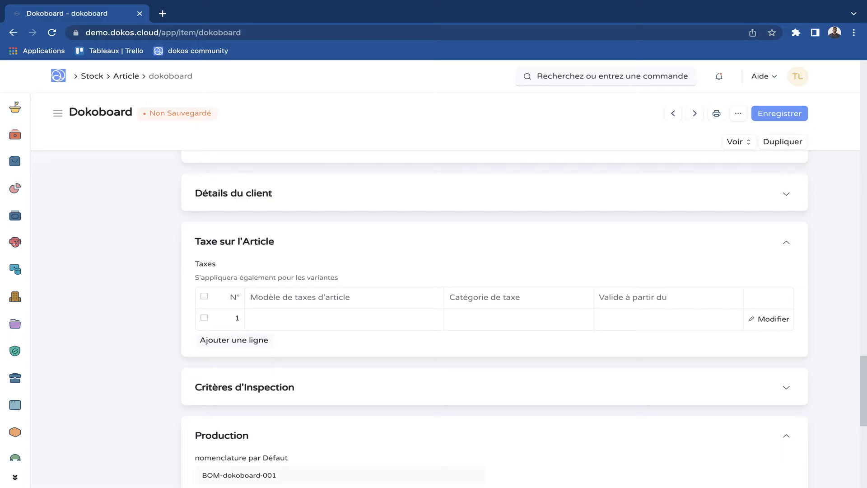
left_click(344, 319)
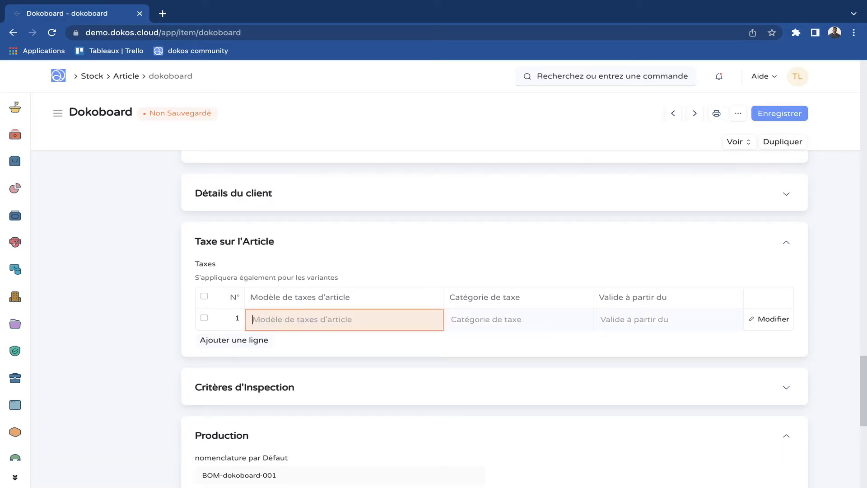
left_click(344, 343)
triple_click(393, 322)
key("BackSpace")
key("Escape")
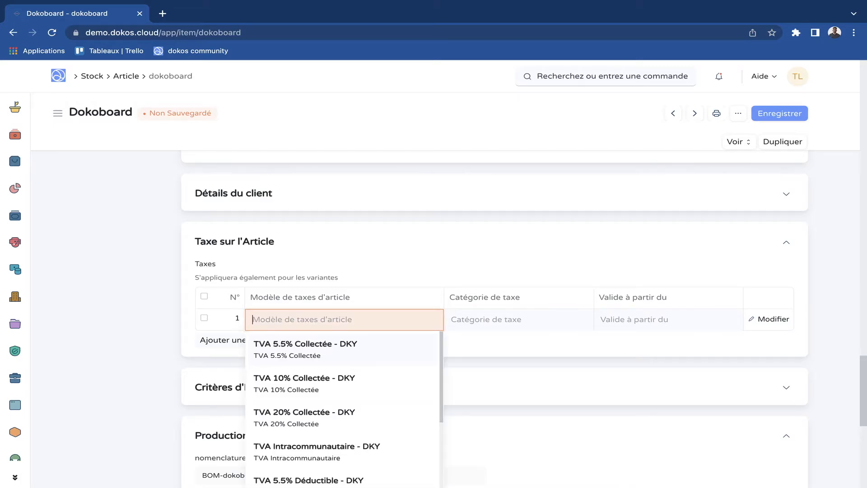
left_click(316, 418)
scroll(316, 417, "down", 1)
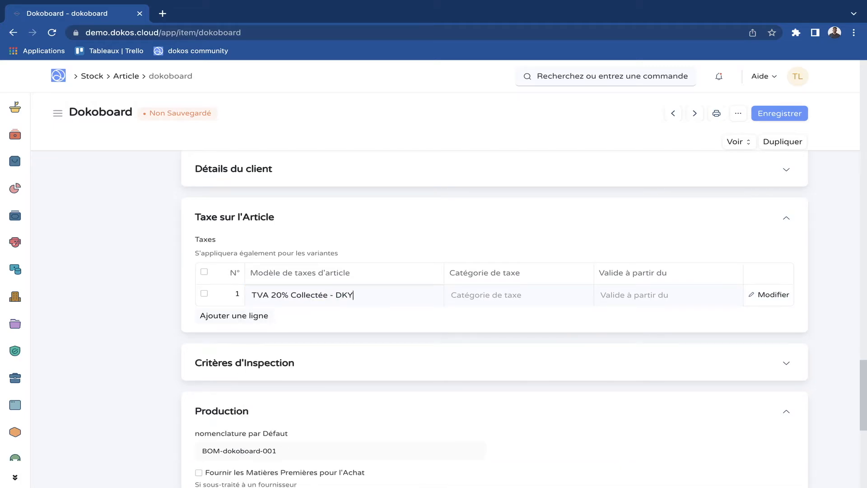
key("ctrl+s")
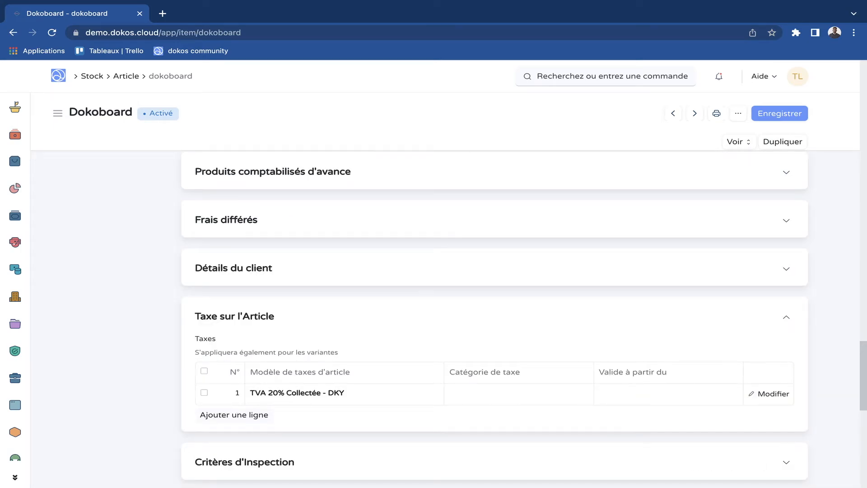
scroll(494, 316, "down", 1)
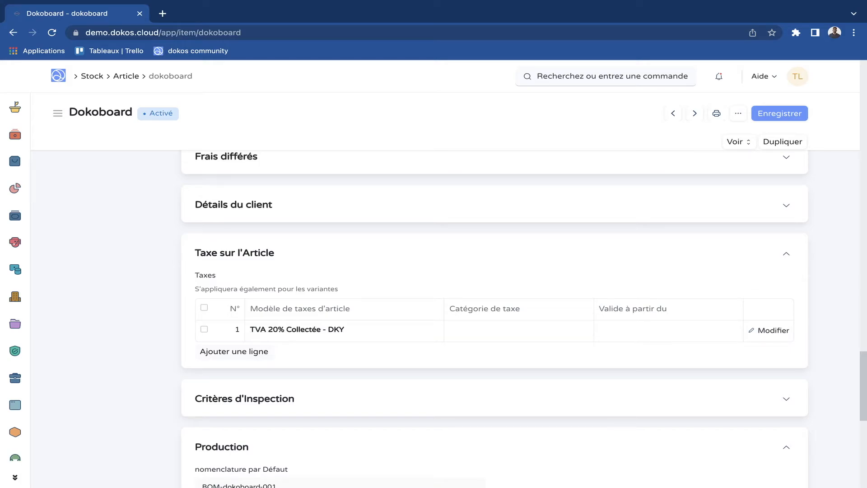
Step: Create a new "Commande client" from the Vente module
scroll(494, 316, "up", 15)
mouse_move(20, 269)
scroll(37, 269, "down", 5)
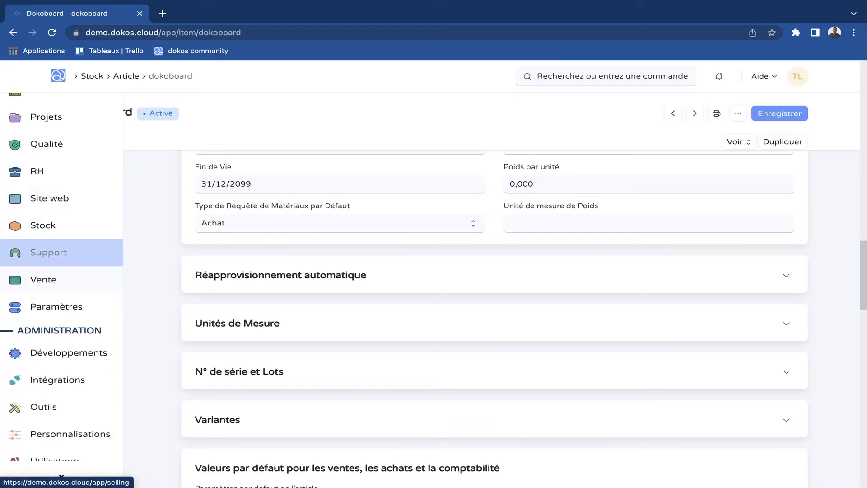
left_click(43, 267)
scroll(135, 316, "down", 4)
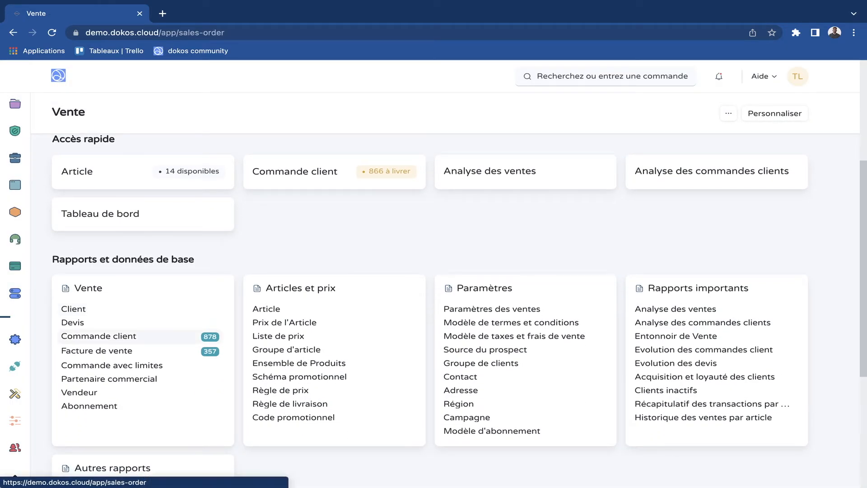
left_click(98, 352)
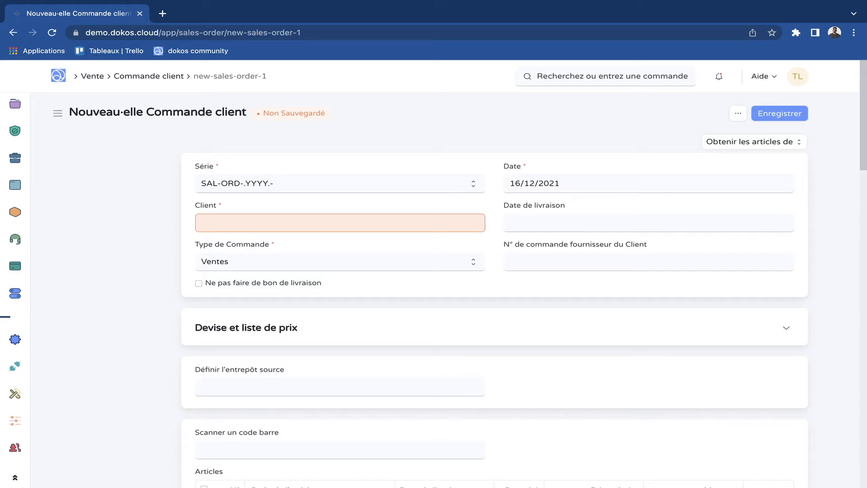
Step: Look over the new order's empty tax section and choose the first suggested customer for the order
scroll(494, 316, "down", 9)
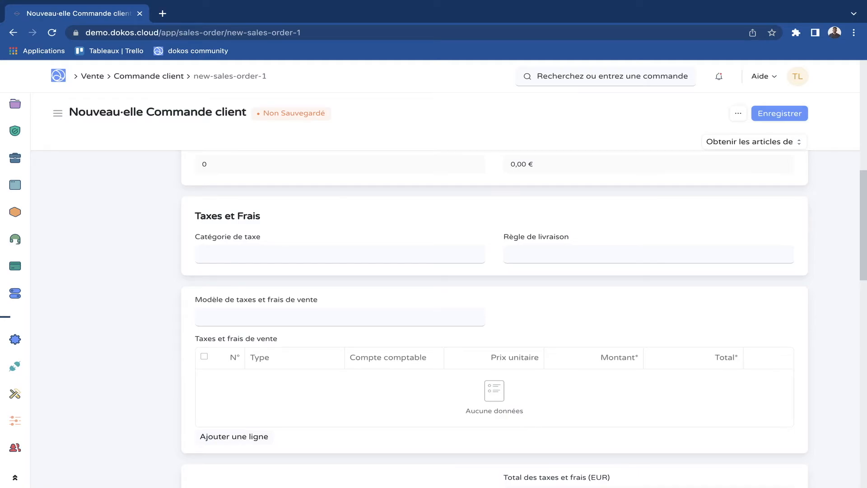
scroll(495, 316, "up", 9)
left_click(341, 223)
left_click(340, 251)
scroll(494, 316, "down", 3)
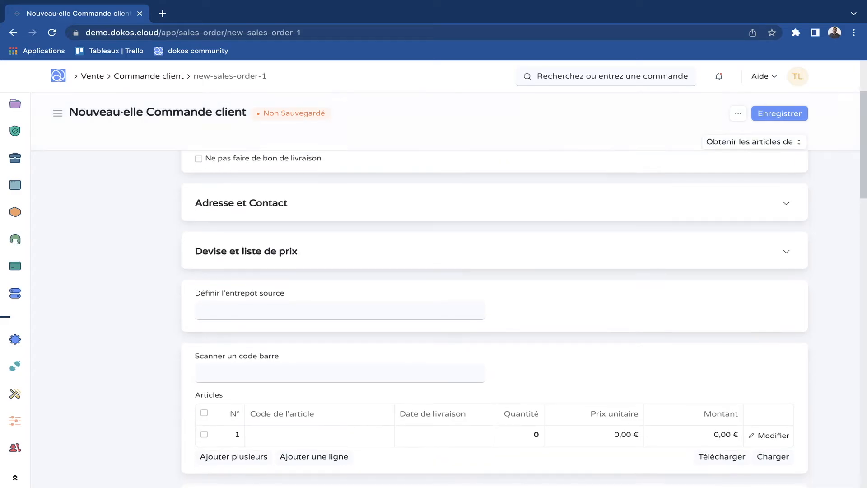
Step: Enter the article dokoboard in the order's first article row with a quantity of 3
scroll(495, 316, "down", 3)
left_click(319, 306)
type("doko")
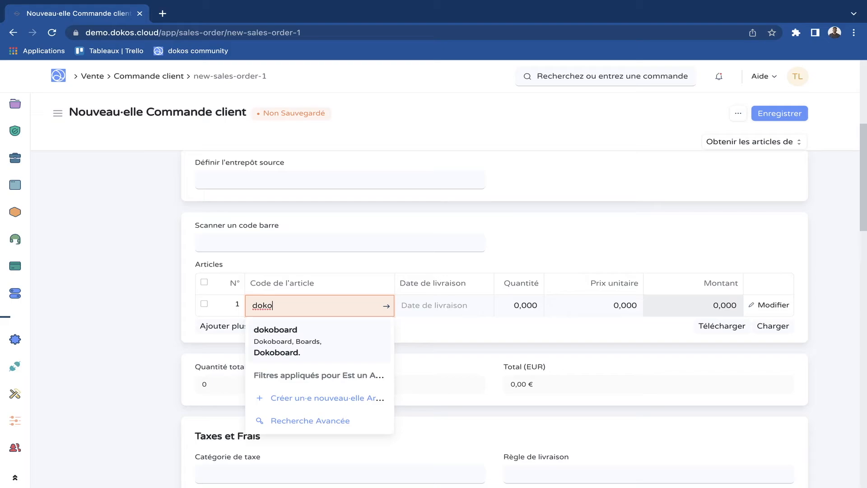
key("Return")
left_click(519, 306)
type("3")
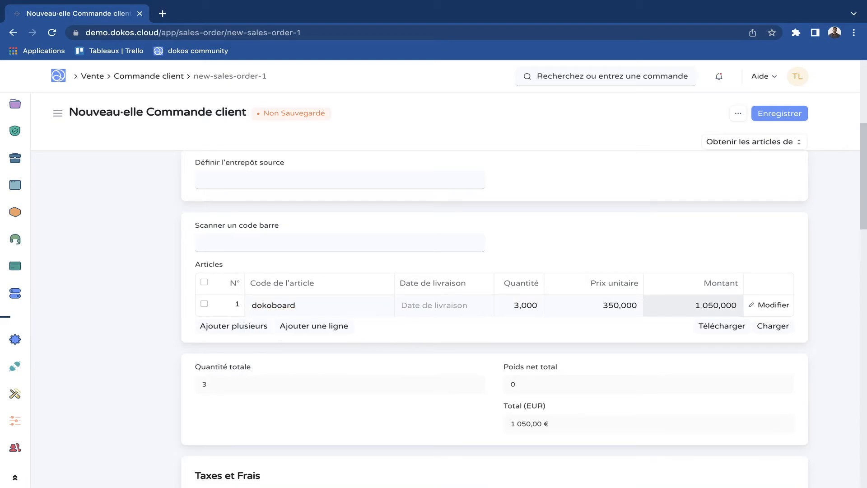
scroll(525, 301, "down", 1)
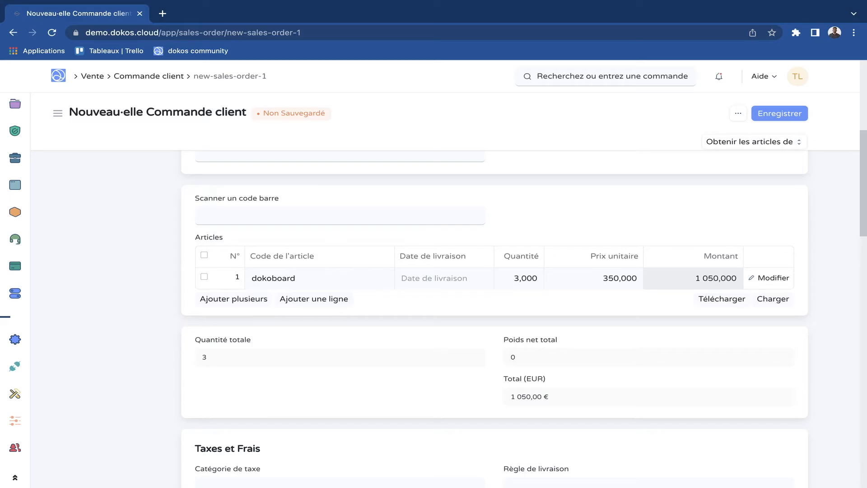
Step: Delete the "445710 - TVA 20%" row from the order's "Taxes et frais de vente" table
scroll(524, 318, "down", 6)
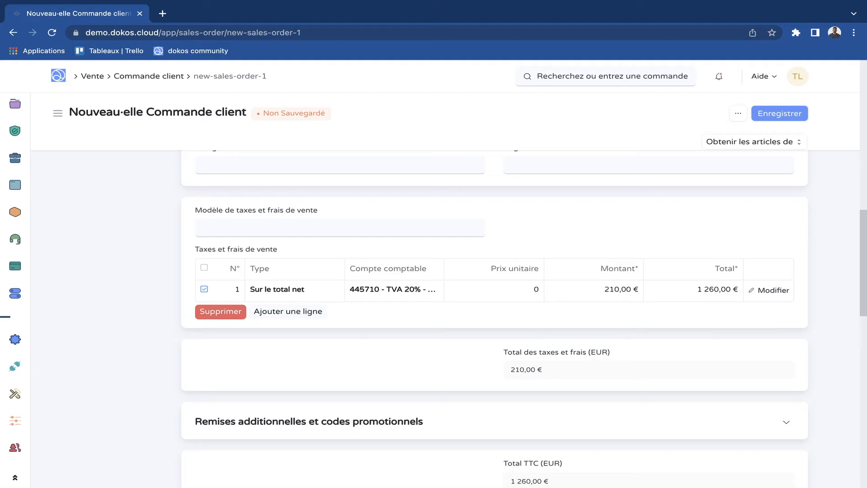
left_click(225, 312)
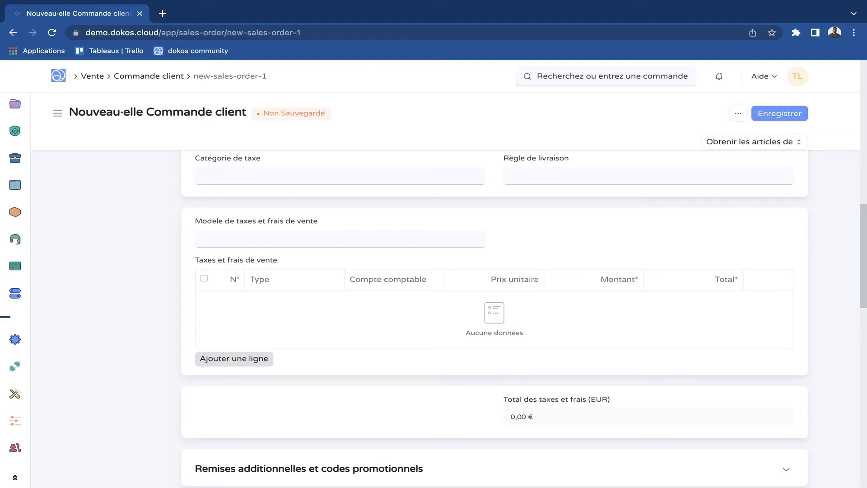
scroll(234, 358, "down", 1)
scroll(247, 350, "up", 1)
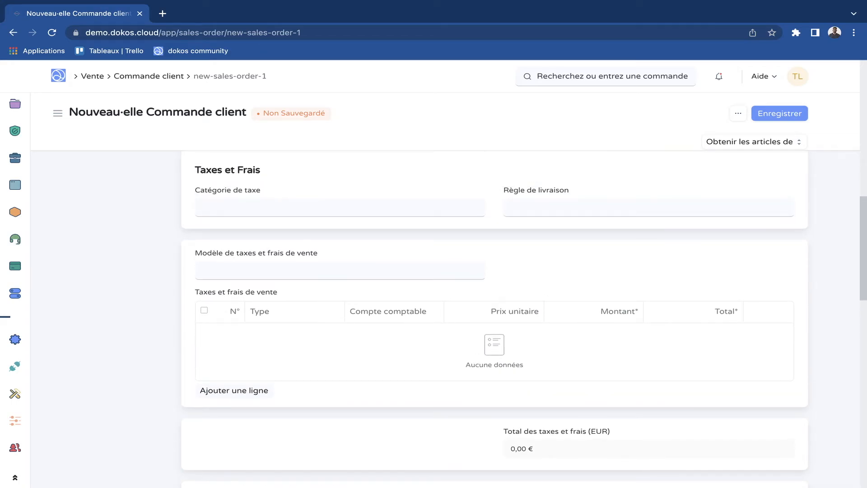
Step: Try adding a manual sales tax row of type "Sur le total net" with the account "445610 - TVA 20%"
scroll(248, 350, "down", 1)
left_click(247, 350)
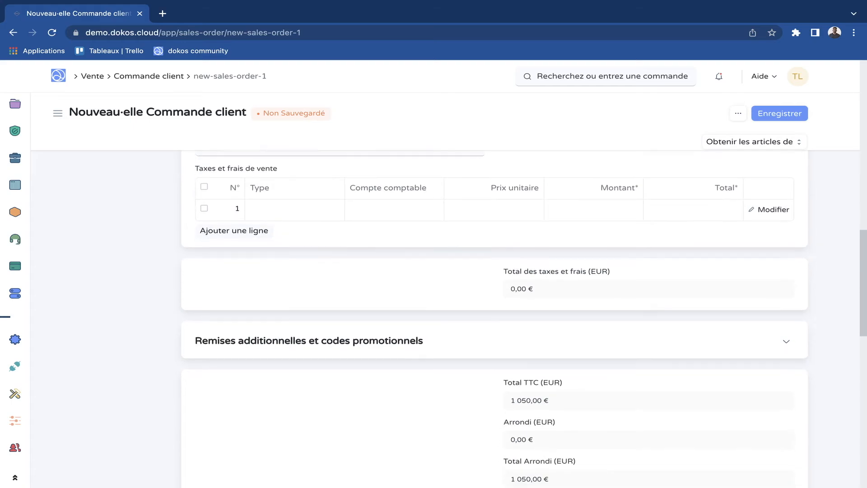
left_click(278, 321)
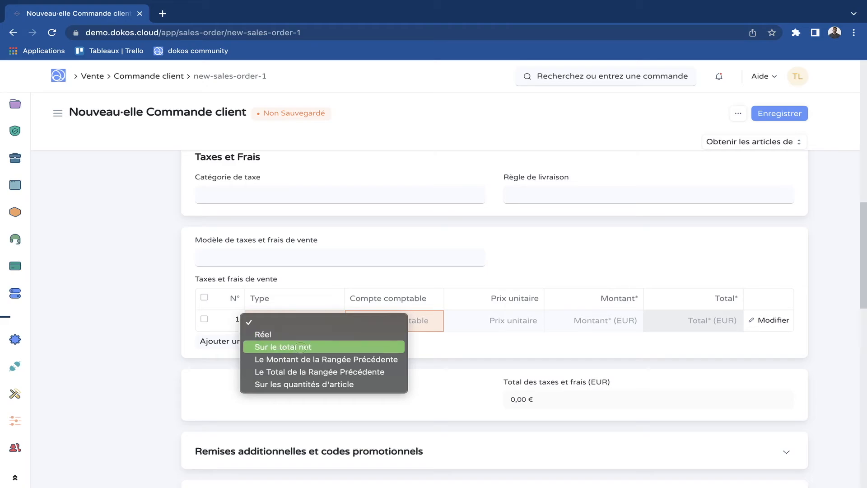
left_click(302, 347)
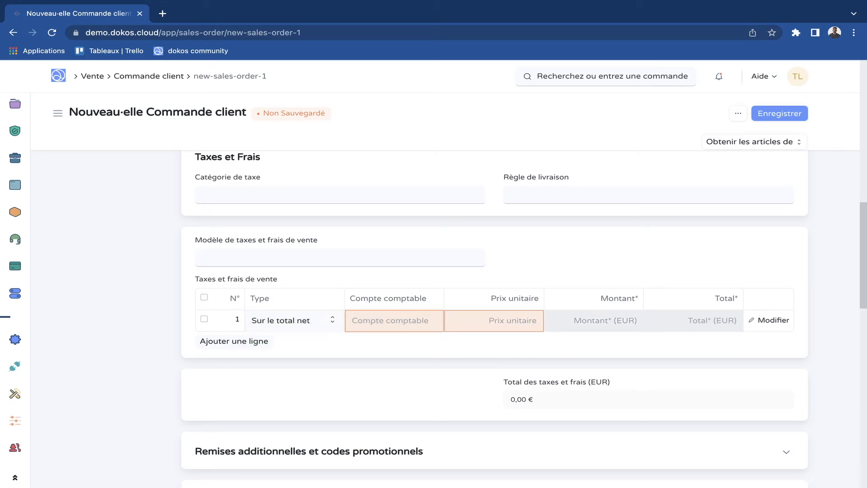
scroll(393, 406, "down", 2)
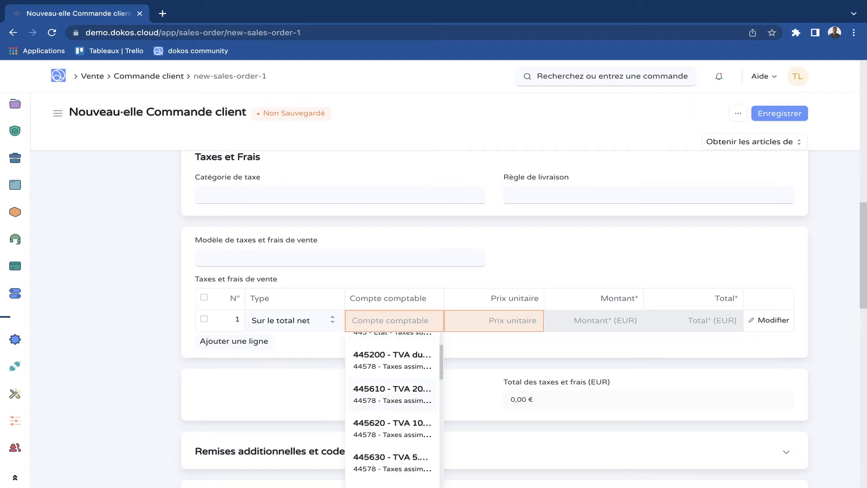
scroll(393, 406, "down", 1)
scroll(393, 407, "down", 1)
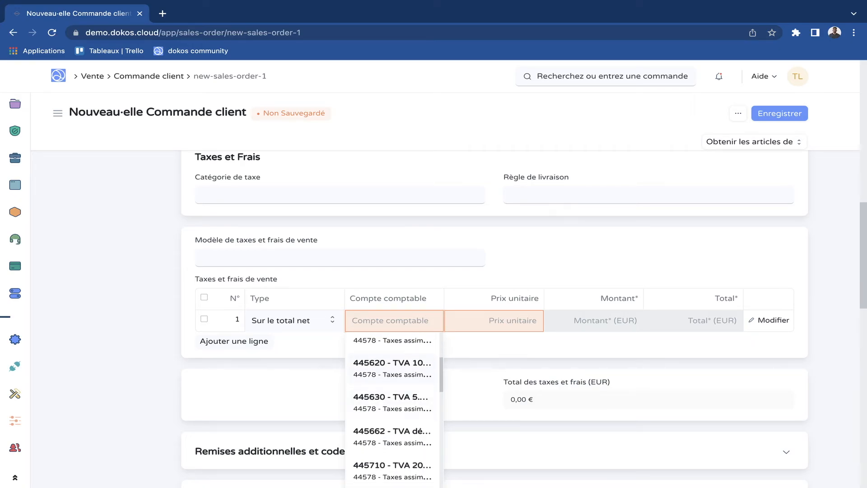
scroll(393, 407, "up", 1)
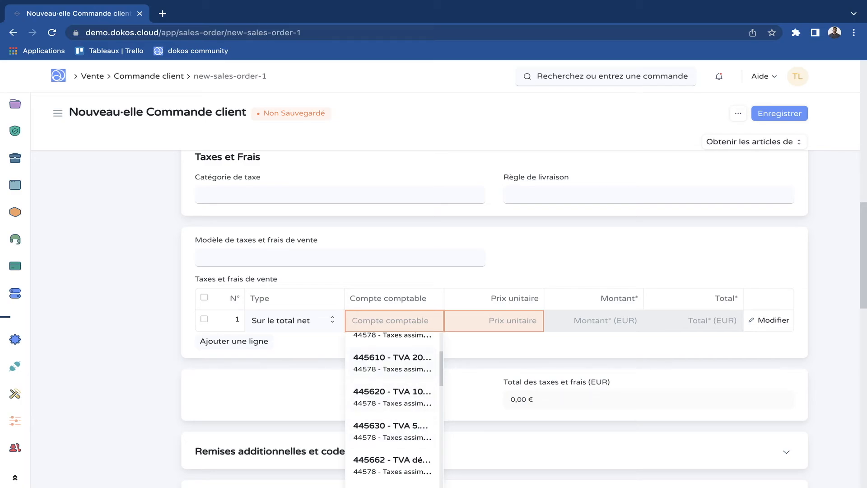
left_click(392, 362)
left_click_drag(428, 321, 456, 321)
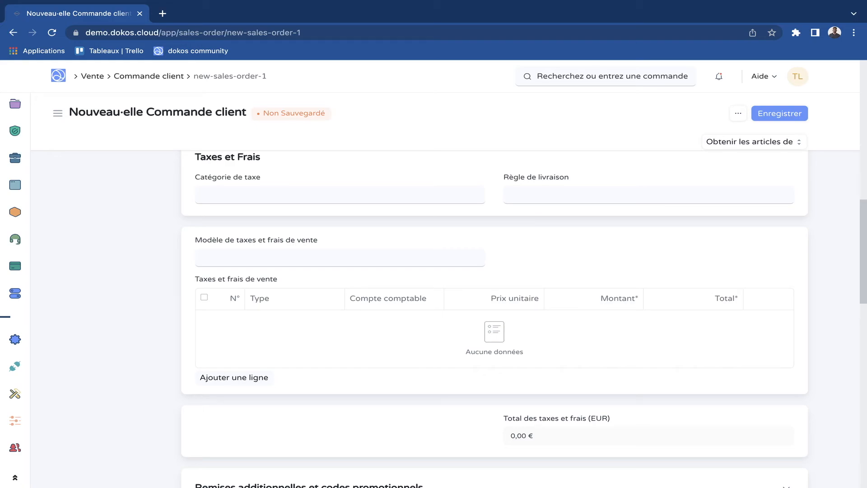
Step: Apply the "TVA 20% Collectée - DKY" sales tax template to the order and check the resulting tax row
left_click(216, 258)
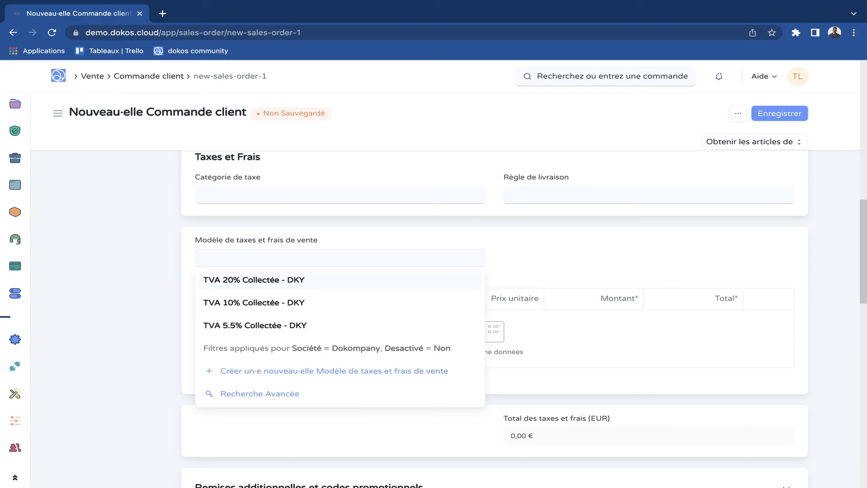
left_click(255, 280)
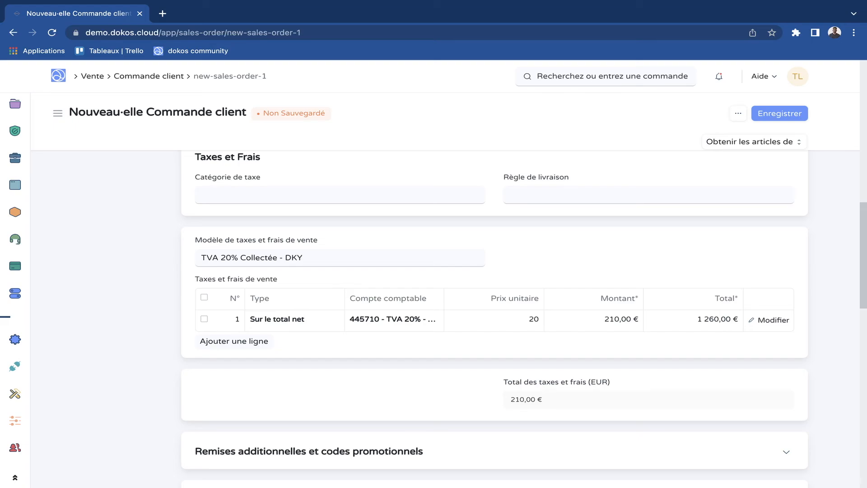
scroll(495, 317, "down", 2)
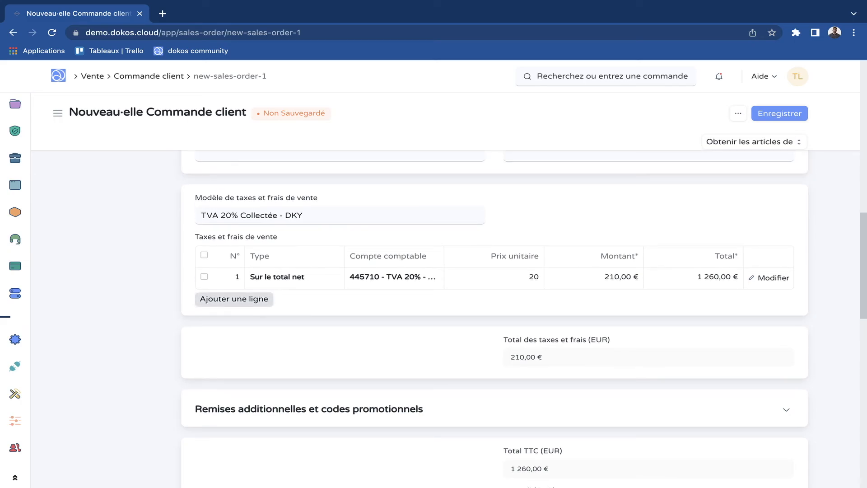
Step: Try adding a second sales tax row of type "Sur les quantités d'article" with a unit price of 5
left_click(245, 298)
left_click(289, 300)
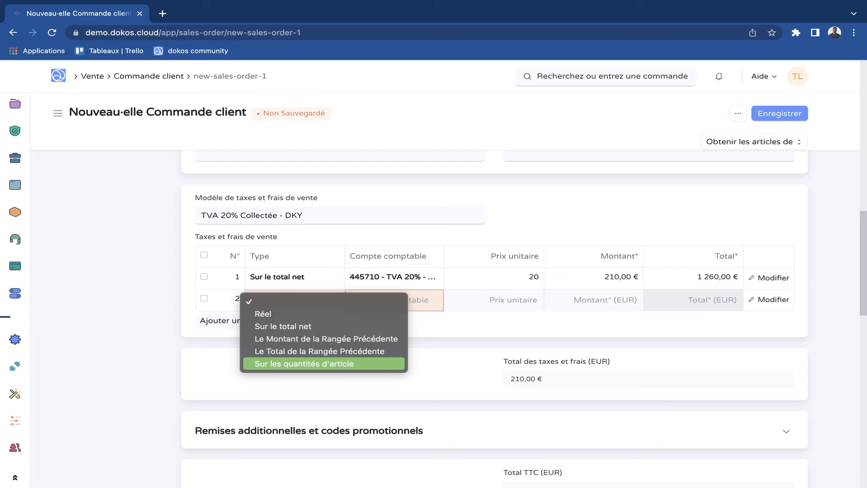
left_click(304, 364)
left_click(379, 301)
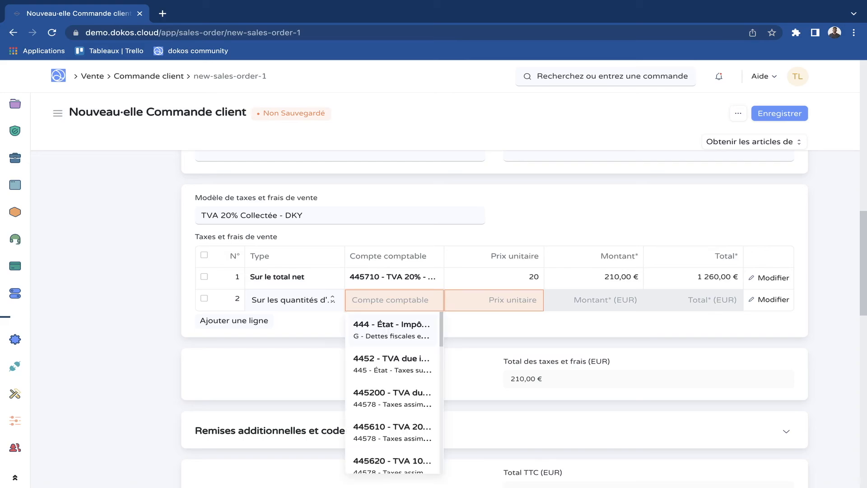
left_click(501, 301)
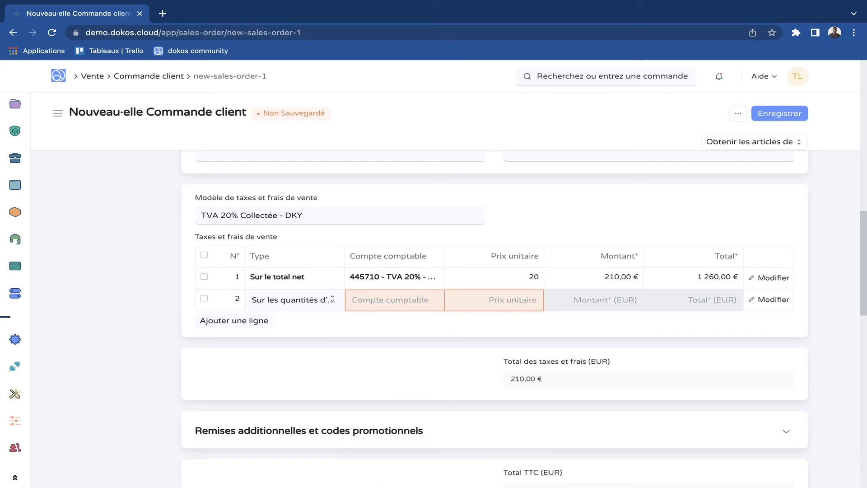
type("5")
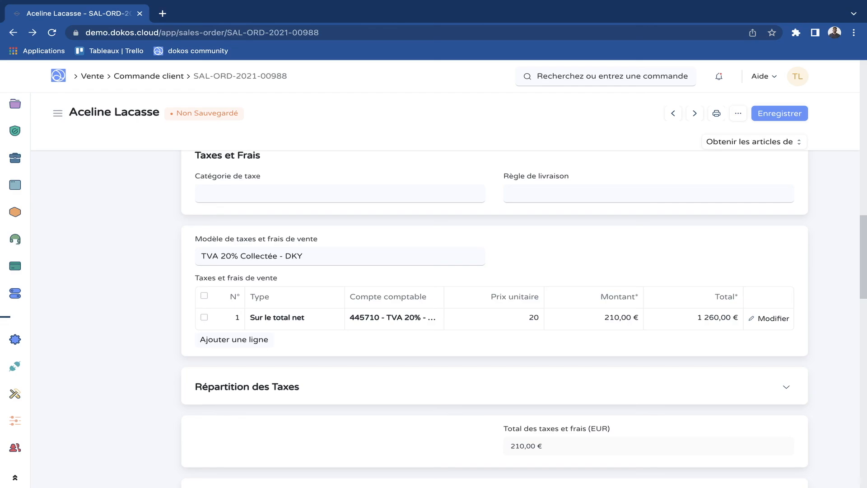
Step: Review the sales order's tax row and tax total below its template
scroll(494, 316, "down", 2)
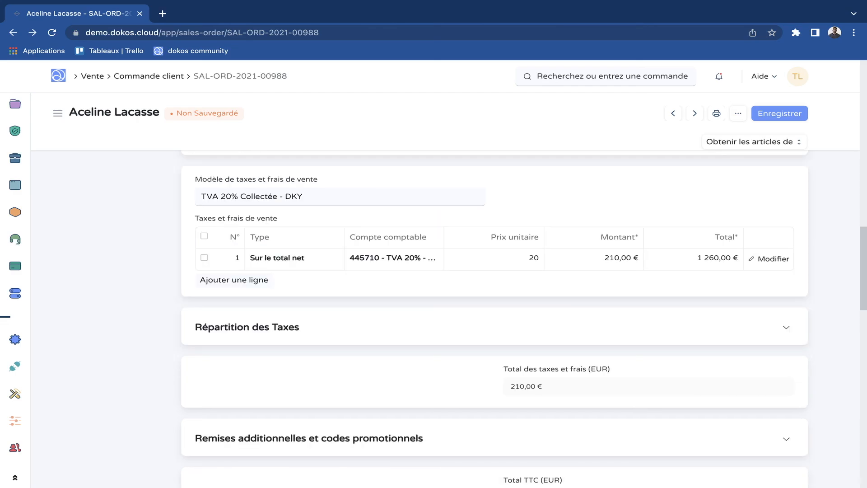